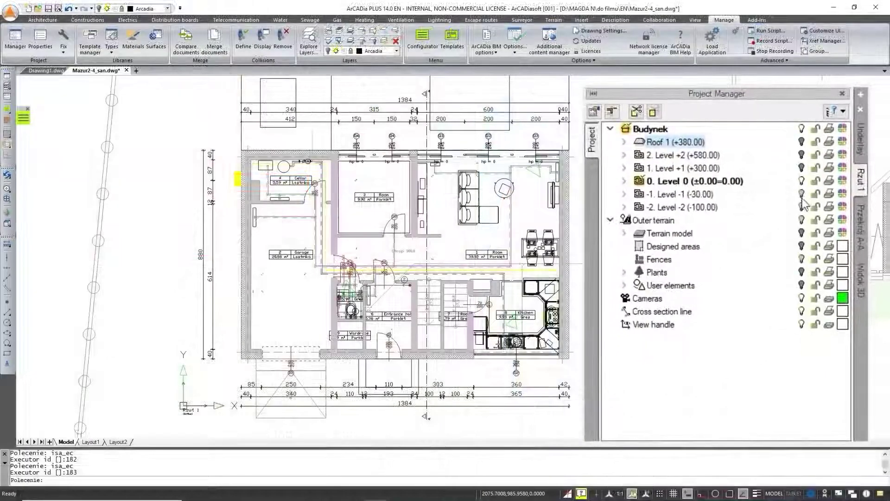
Filter the Project Manager tree to installations, toggle the water supply, and expand Sewage installation
click(843, 111)
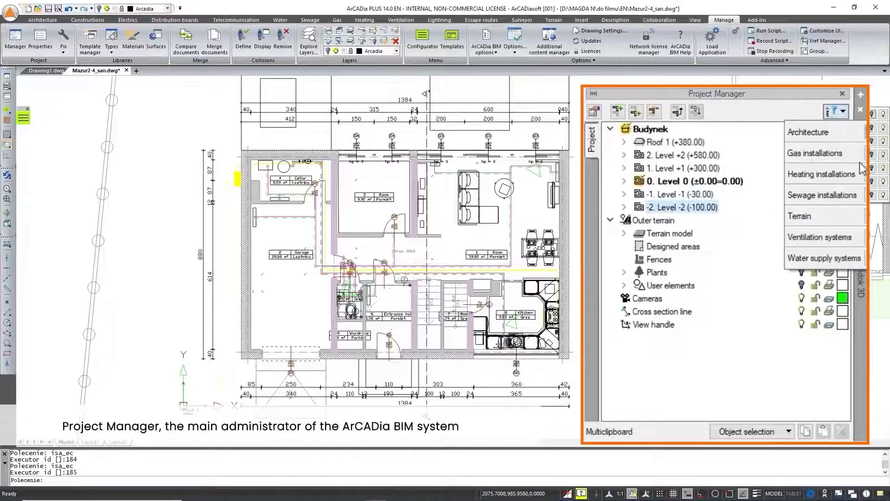
click(743, 214)
click(790, 208)
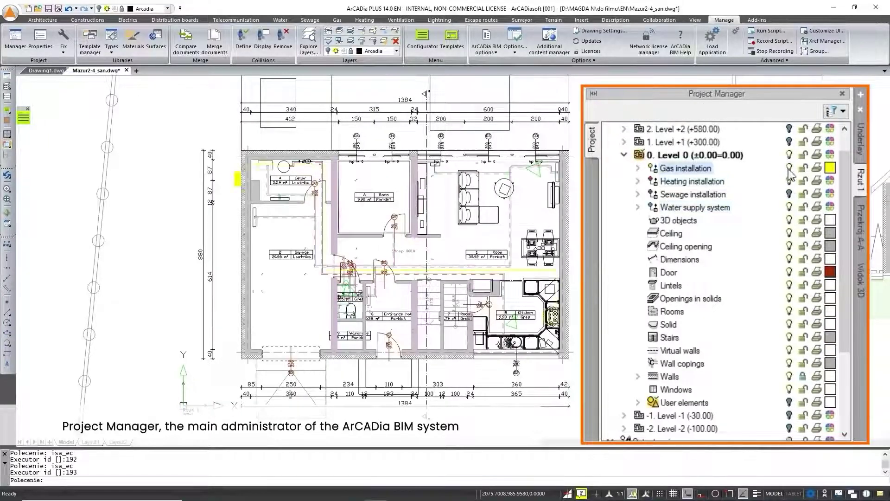
click(639, 195)
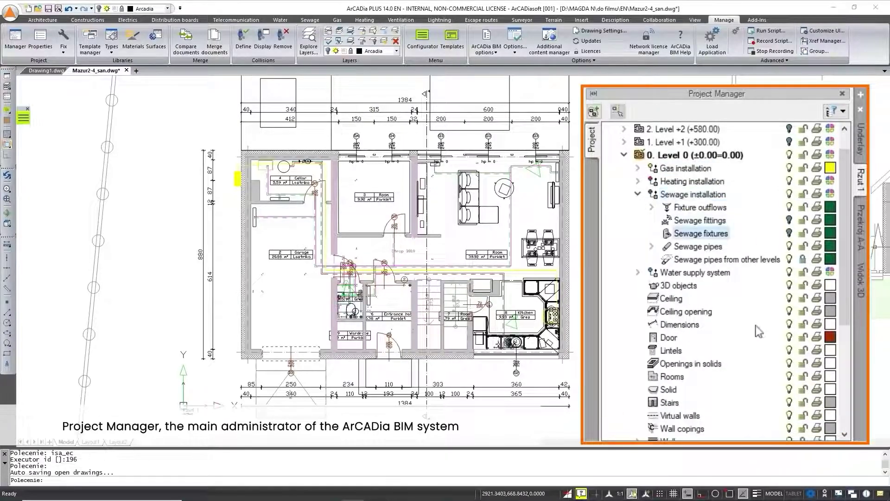
Open the house's 3D view with architecture hidden, toggle the walls, and select Roof 1
click(859, 286)
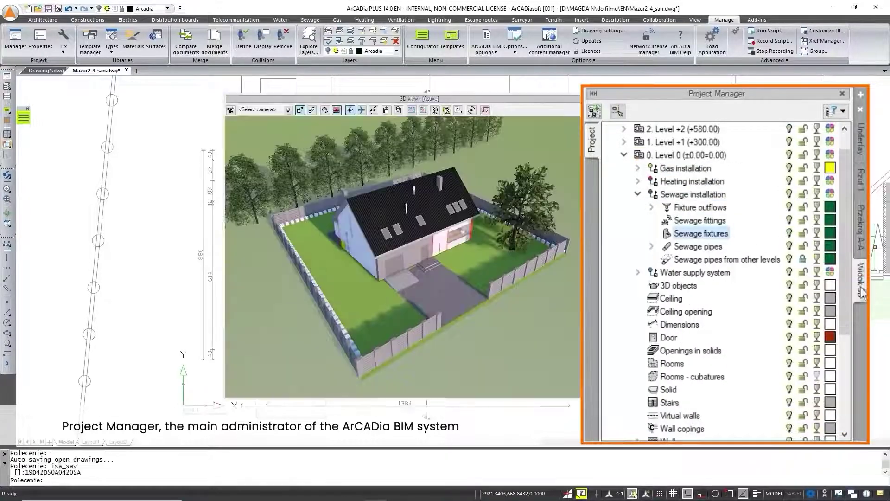
click(843, 111)
click(763, 135)
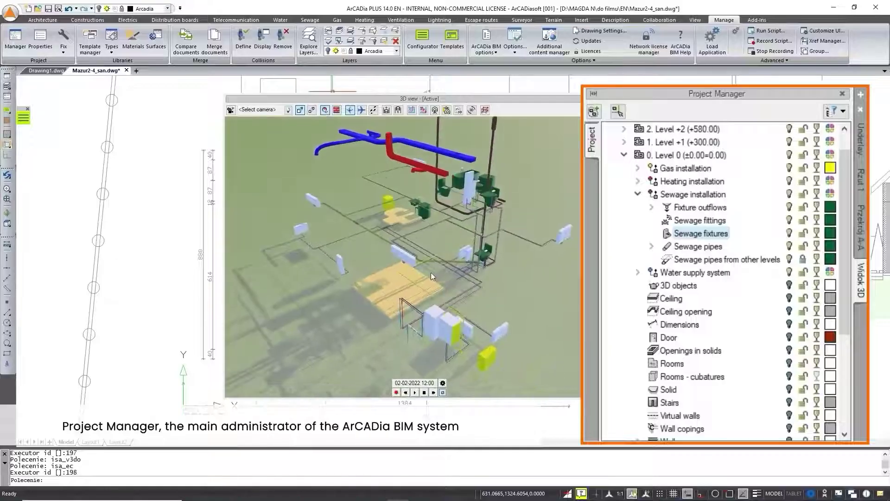
scroll(724, 279, down, 5)
click(817, 364)
scroll(724, 324, down, 3)
click(818, 285)
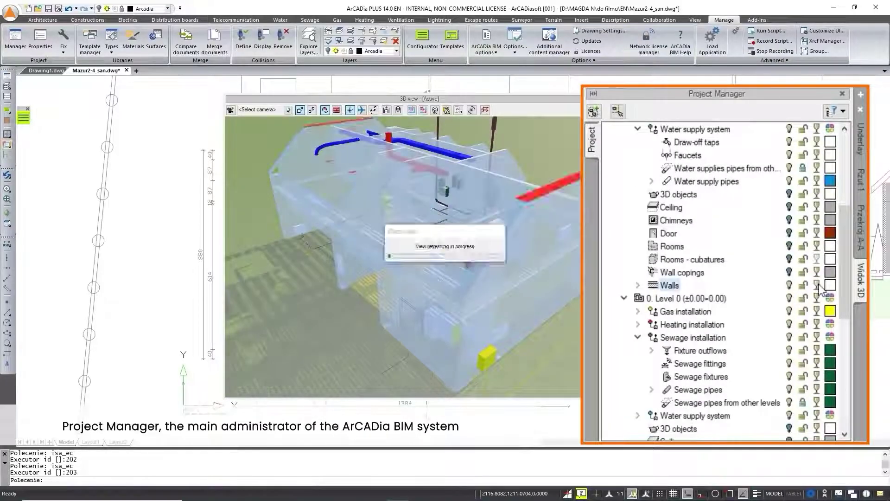
scroll(724, 279, up, 5)
click(676, 142)
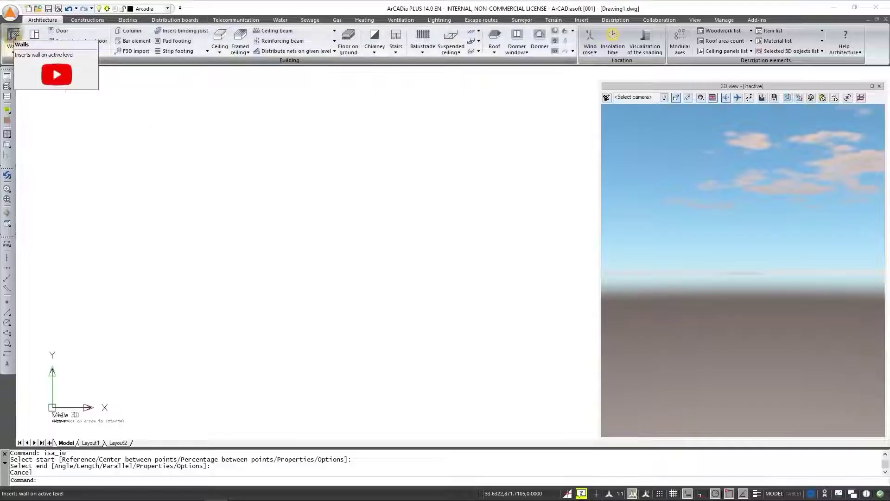
Pick the 40 cm two-layer wall type and draw the first 300 cm wall
click(13, 35)
click(132, 123)
click(148, 192)
click(148, 340)
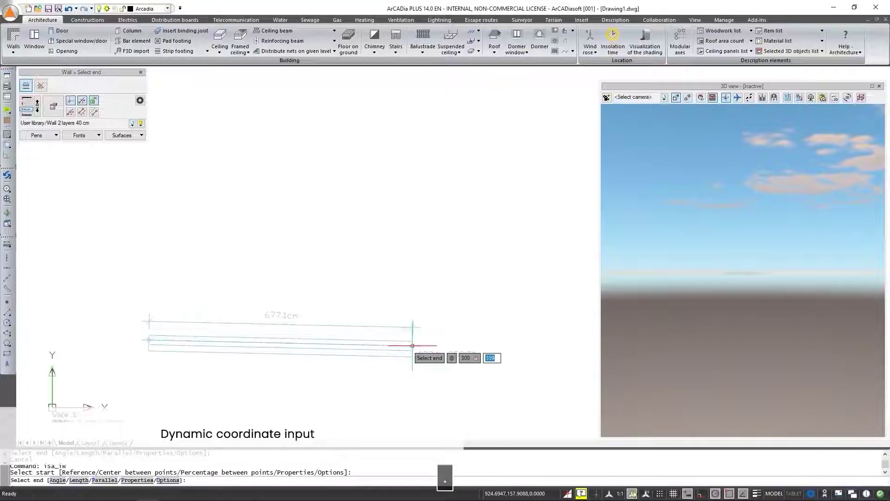
key(Return)
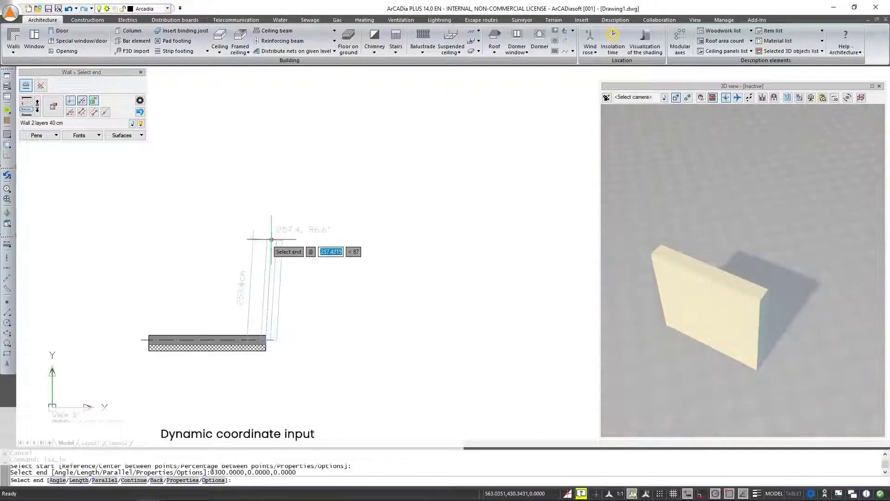
Add a 200 cm ortho wall and a 150 cm wall at 45°, then orbit to 3D
key(F8)
text(200)
key(Return)
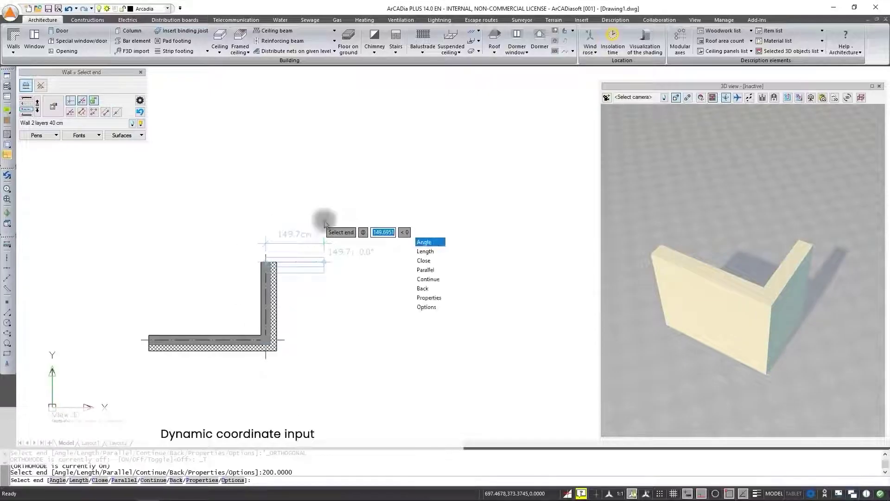
key(Return)
text(45)
key(Return)
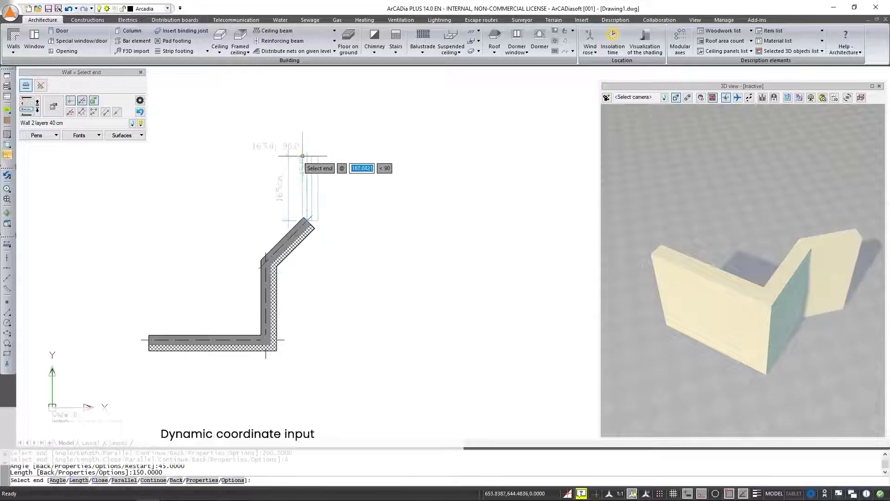
text(150)
key(Return)
click(153, 160)
shift+middle_drag(153, 160, 293, 155)
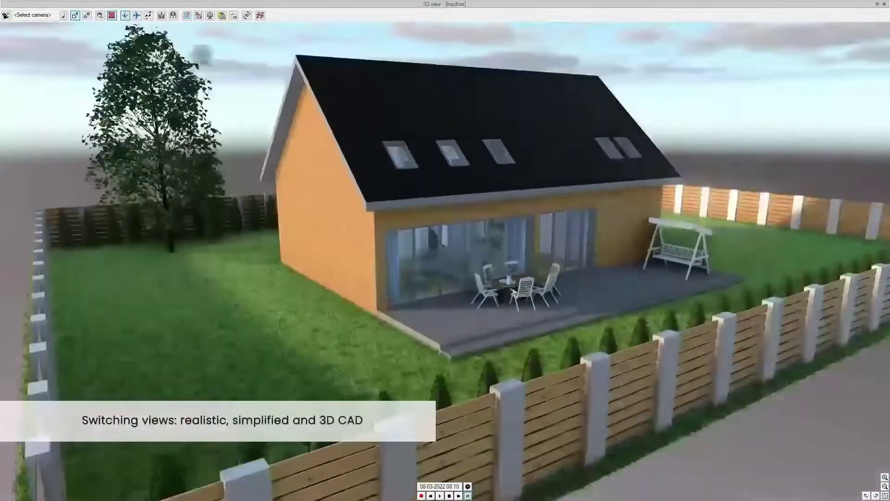
Switch the house to the simplified 3D look and orbit the hidden-line model
click(247, 16)
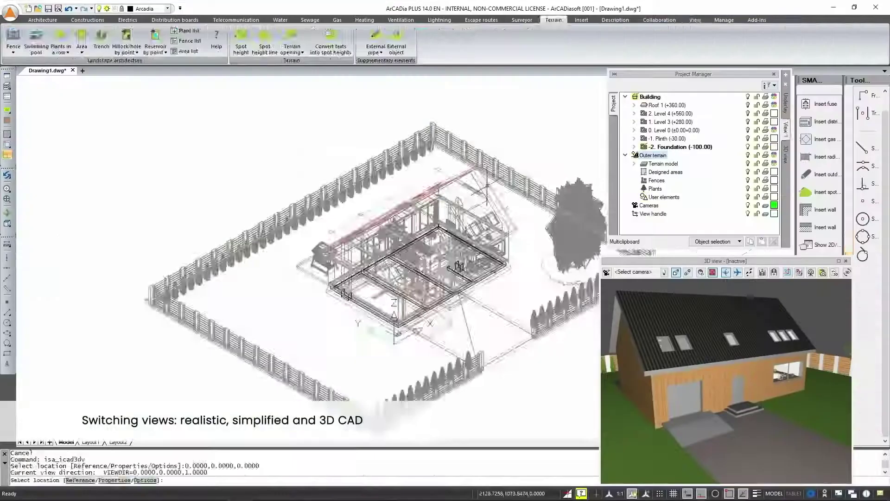
shift+middle_drag(329, 311, 463, 306)
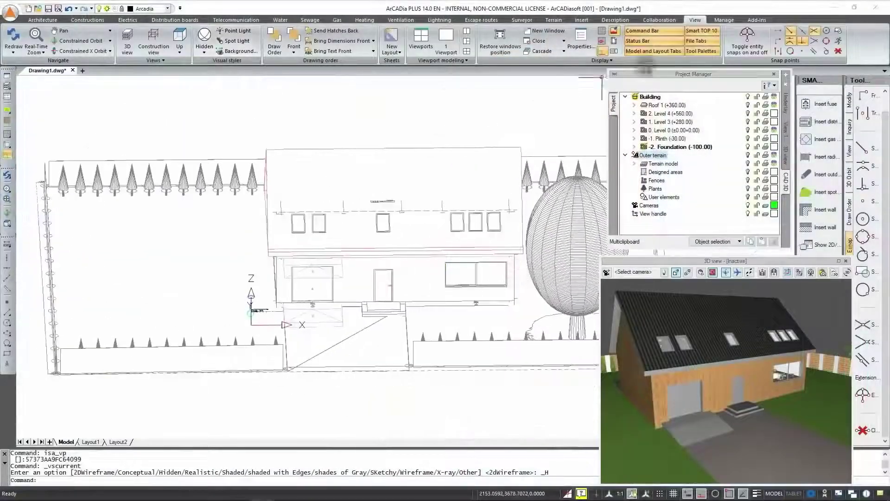
Export the house as a cloud presentation with default options and log in to Dropbox
click(730, 21)
click(660, 20)
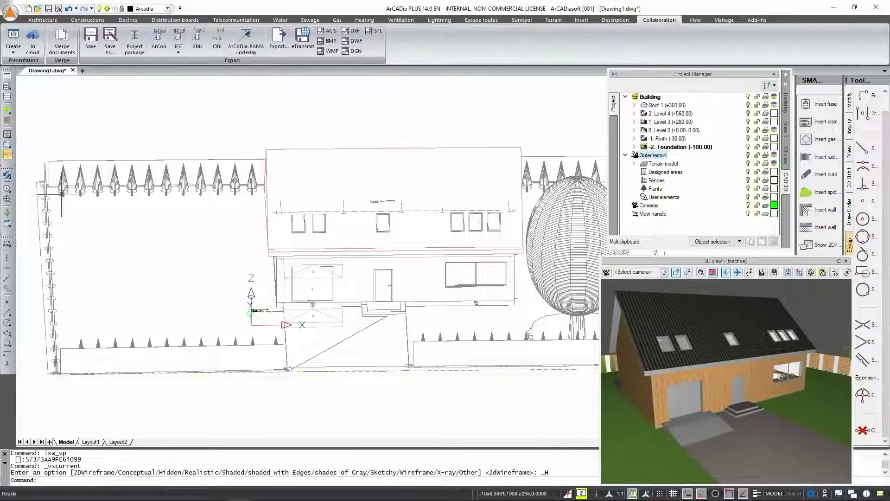
click(32, 38)
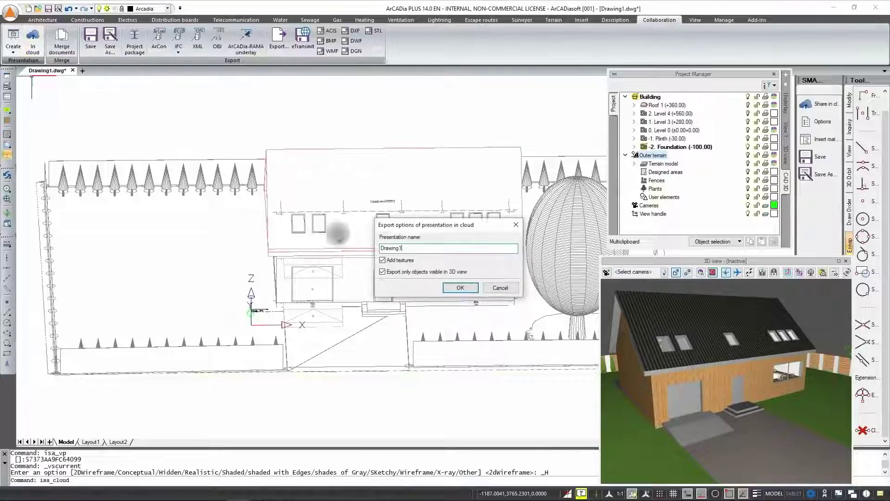
click(460, 288)
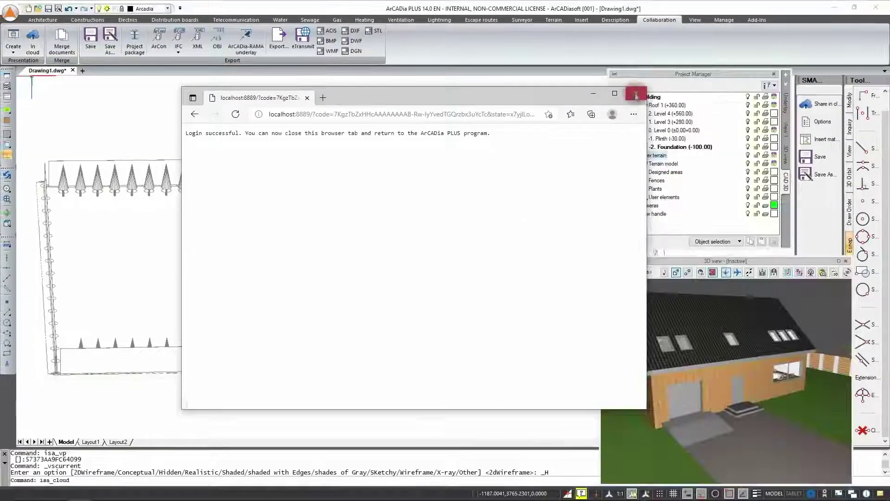
click(636, 91)
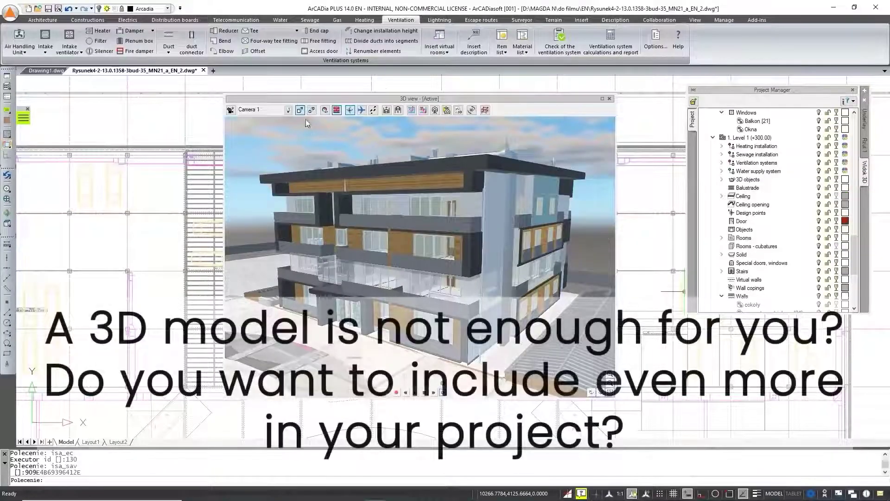
View the building from Camera 2 and Camera 3, then hide its facade walls
click(288, 110)
click(267, 139)
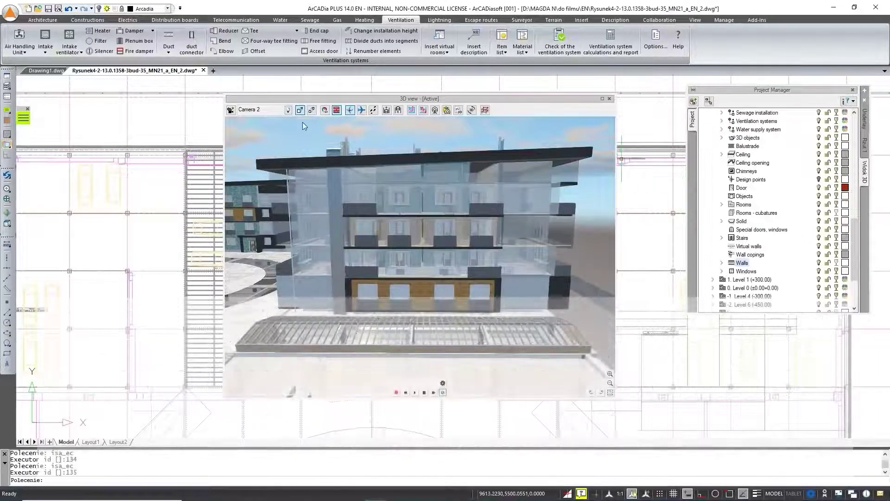
click(288, 110)
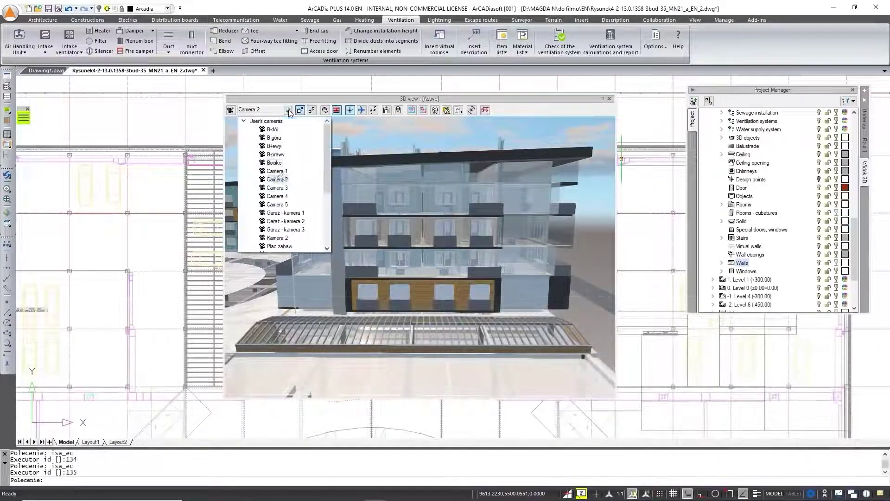
click(279, 188)
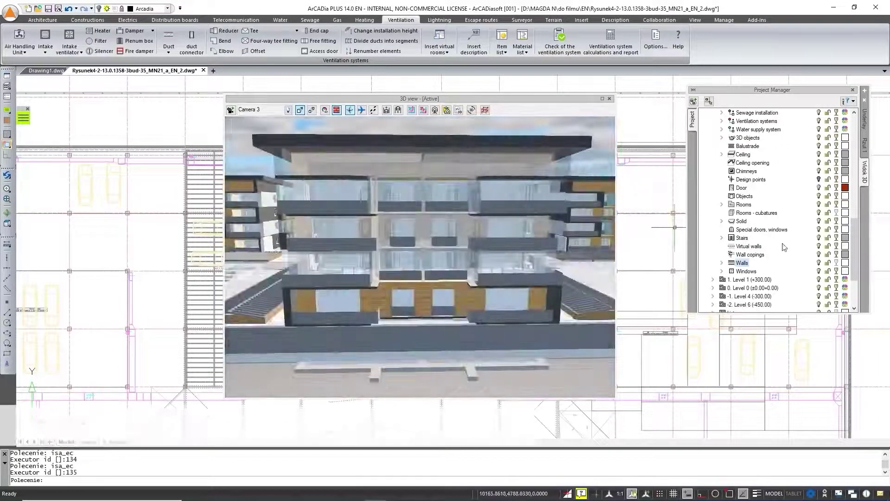
scroll(788, 208, up, 1)
click(819, 238)
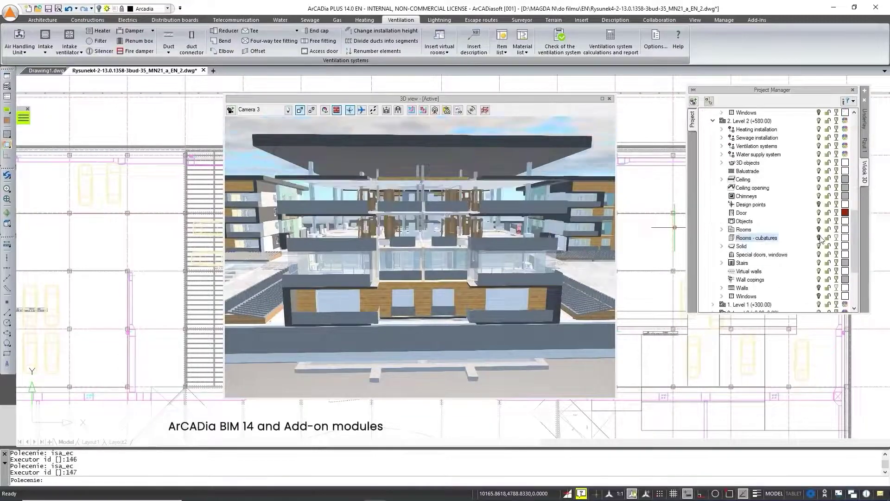
From Camera 4, hide Level 3's water supply system and toggle the Architecture layer group
click(288, 110)
click(287, 196)
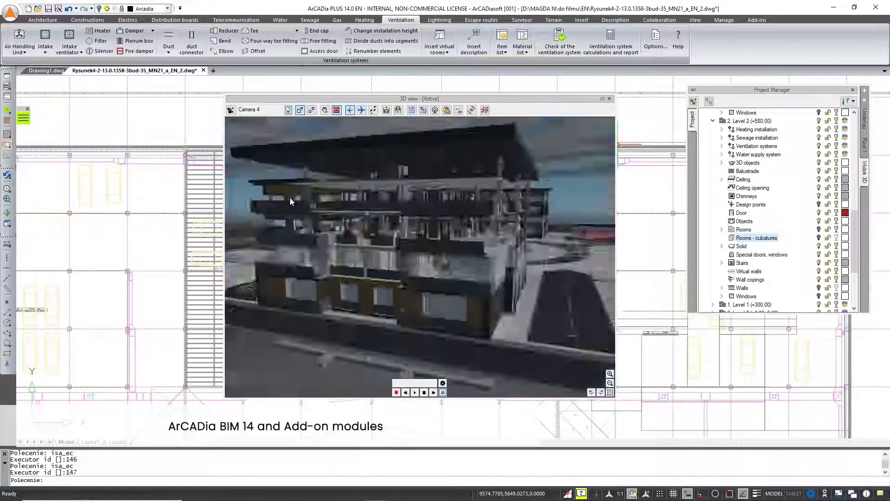
scroll(806, 186, up, 9)
click(819, 205)
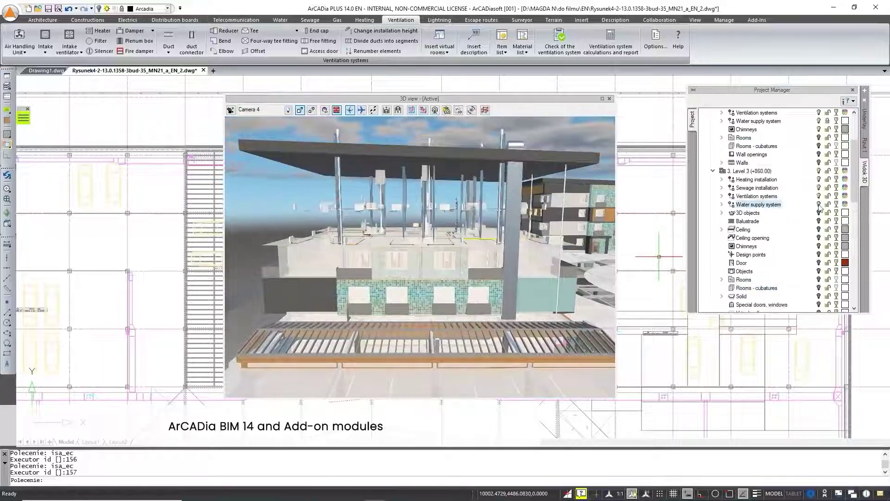
click(288, 110)
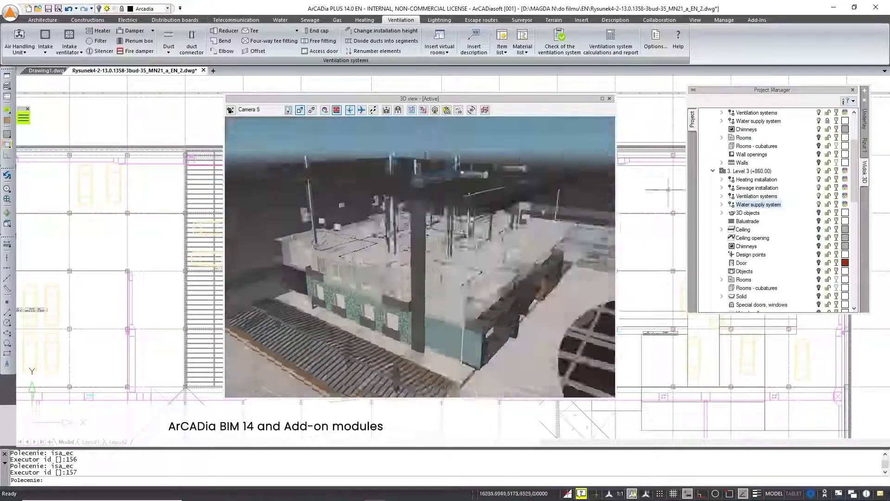
click(849, 101)
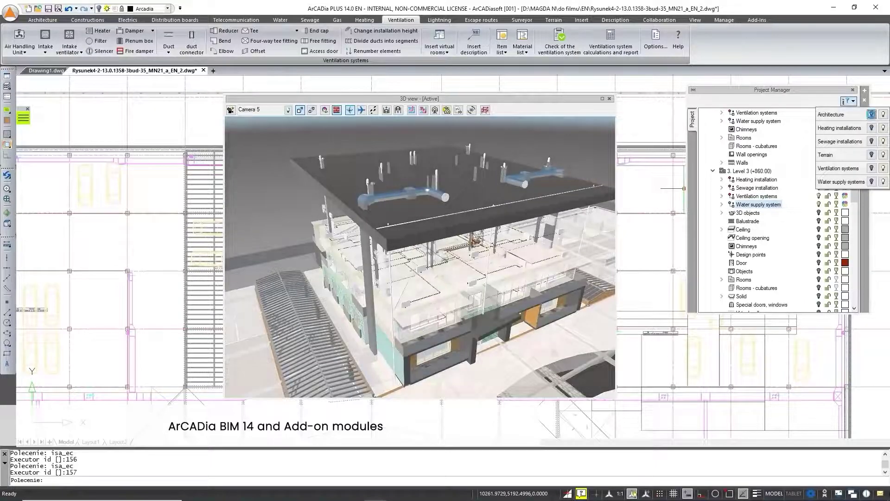
click(871, 115)
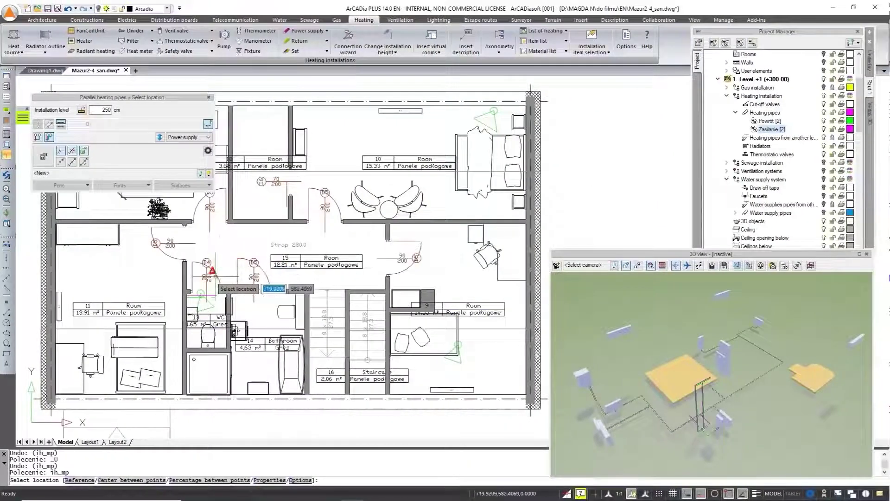
Route parallel heating pipes from the WC to the right wall, plus a second up-and-right run
click(217, 295)
click(216, 248)
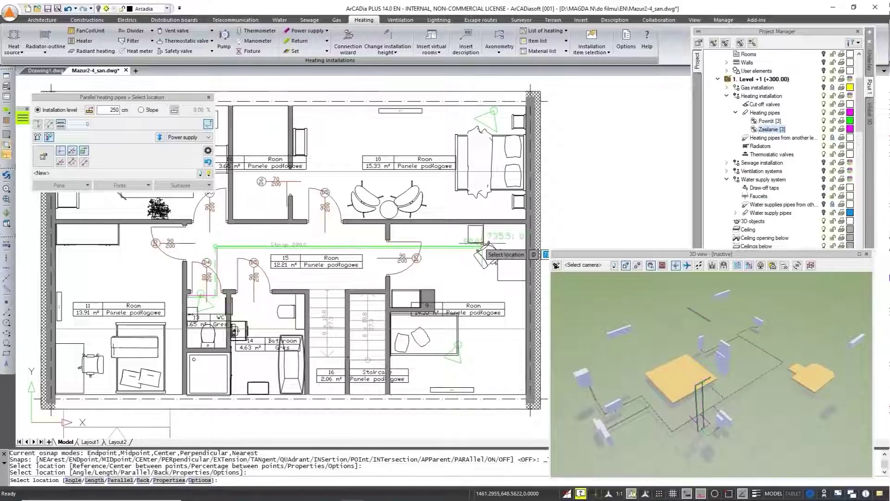
click(492, 248)
click(492, 373)
key(Escape)
key(Return)
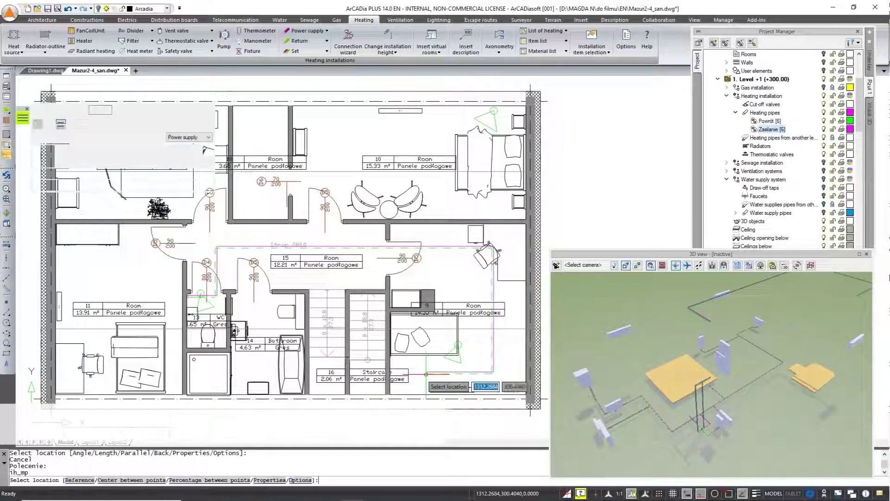
click(331, 245)
click(331, 131)
click(434, 131)
key(Escape)
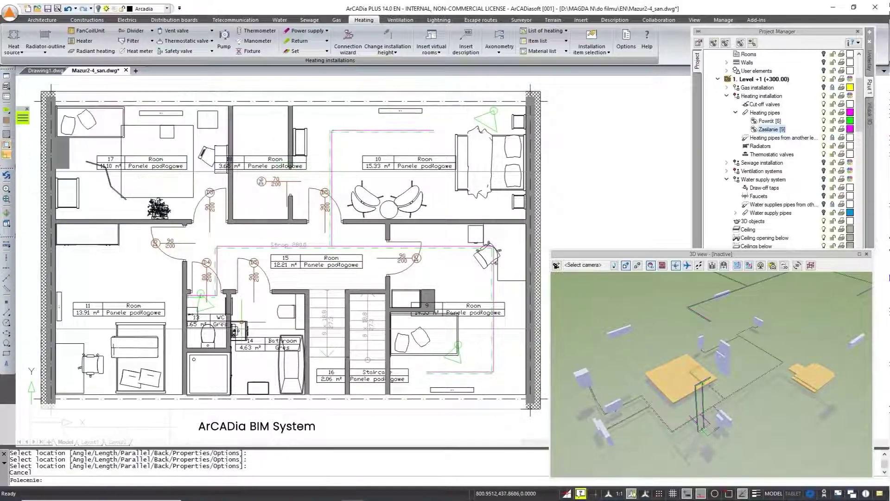
key(Return)
Add parallel pipe runs in the lower rooms, from the central into the left room, and vertically
click(251, 290)
click(251, 246)
key(Return)
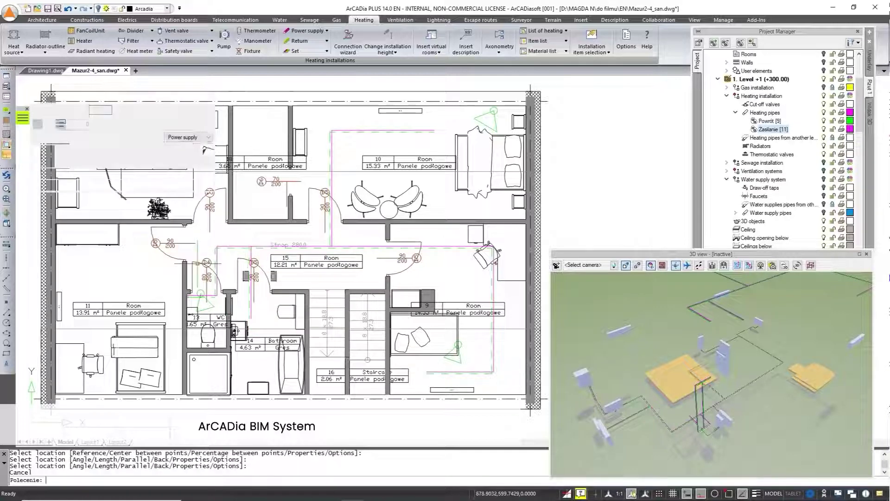
click(216, 247)
click(80, 248)
click(79, 334)
key(Escape)
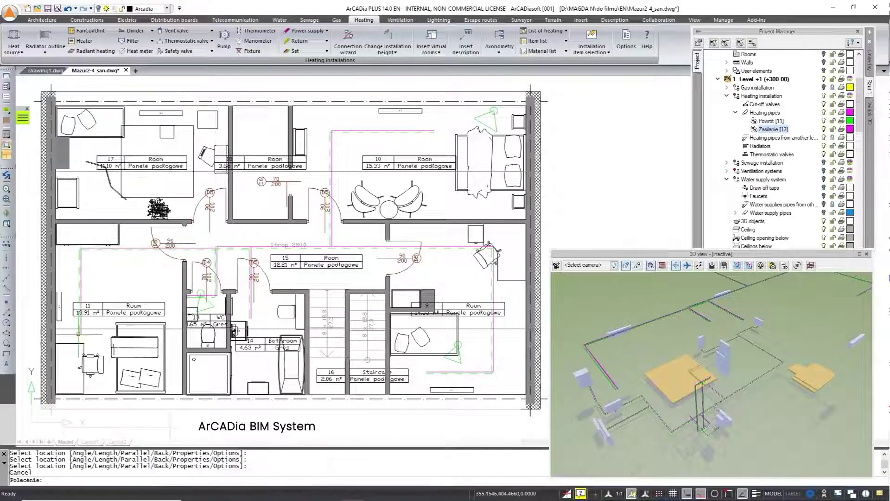
key(Return)
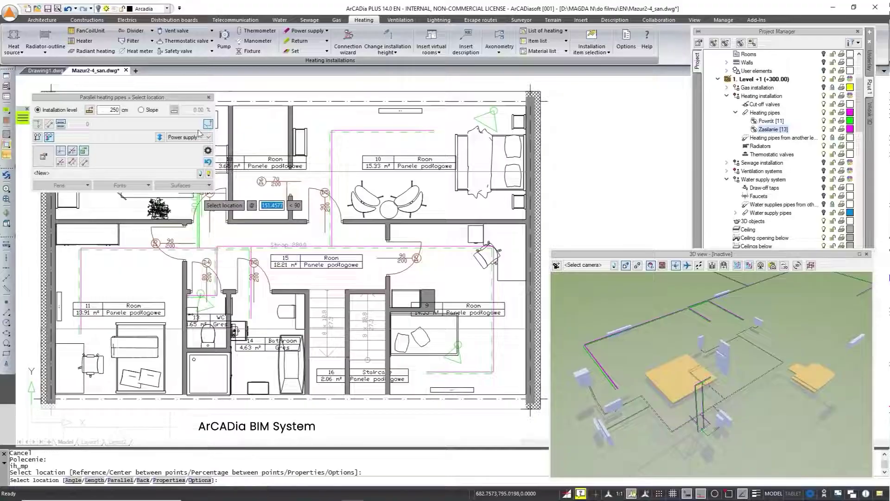
click(199, 246)
click(199, 139)
key(Escape)
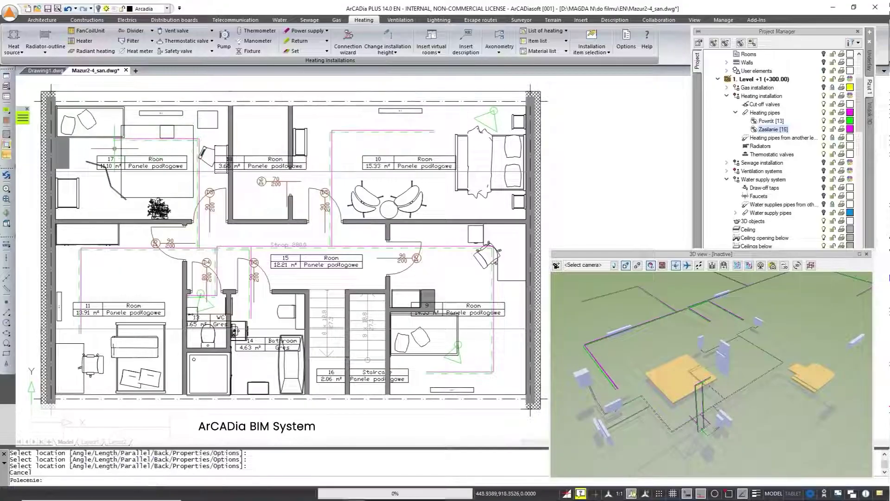
Run the Connection wizard and select the pipes and WC fixtures to join into the heating installation
click(348, 40)
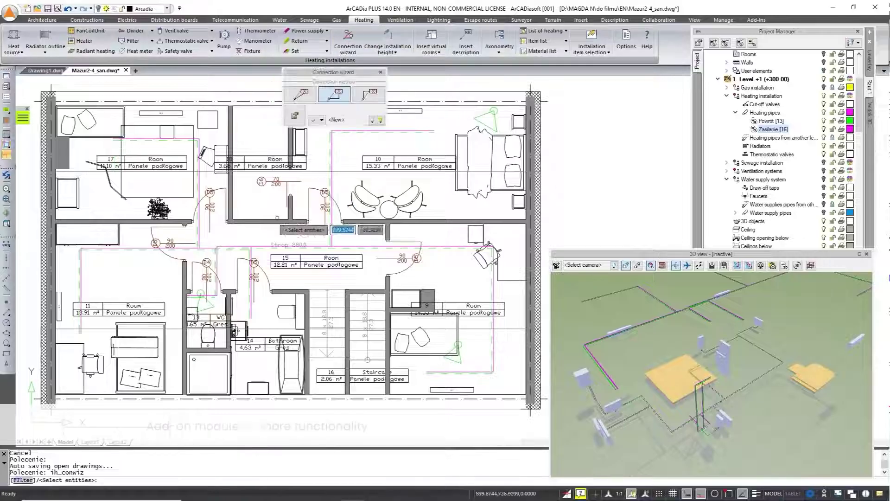
click(510, 79)
click(454, 268)
click(516, 355)
click(387, 433)
click(379, 308)
click(207, 355)
click(102, 280)
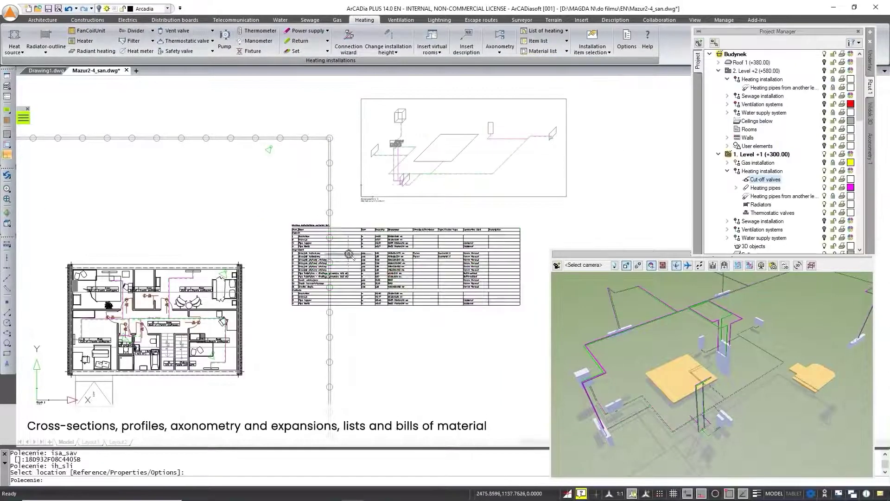
Place the heating item list below the materials table, then switch to the Mazur2-4_KAn_en drawing
scroll(349, 254, up, 5)
scroll(331, 236, down, 3)
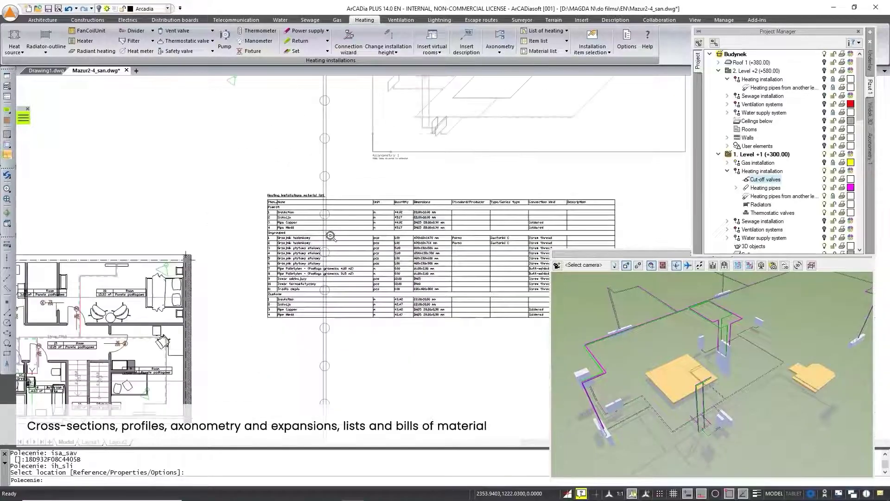
scroll(330, 235, down, 1)
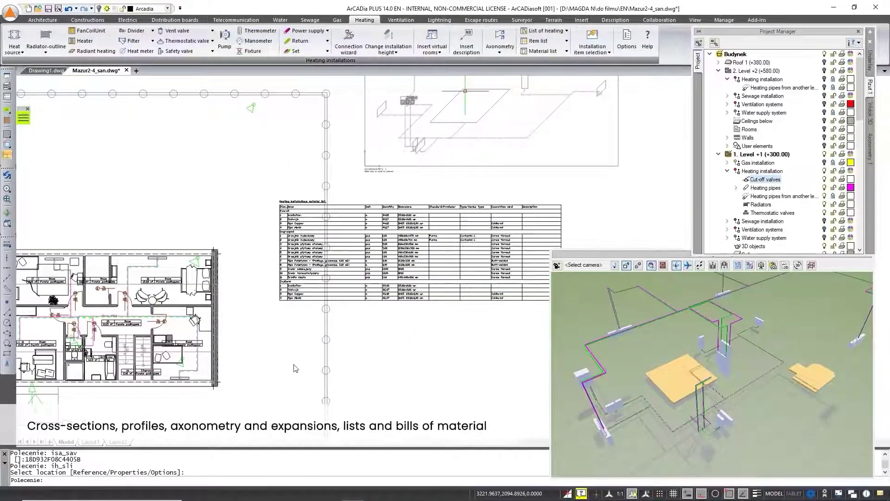
click(337, 344)
scroll(378, 387, up, 2)
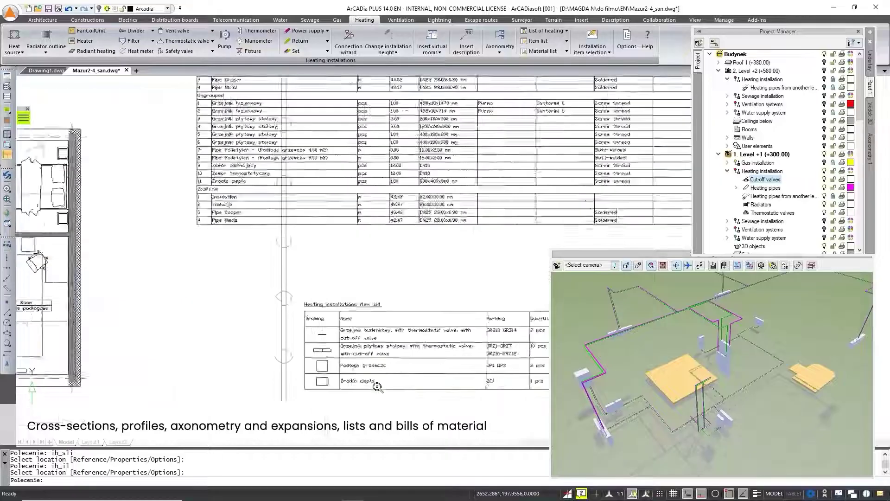
scroll(377, 388, up, 3)
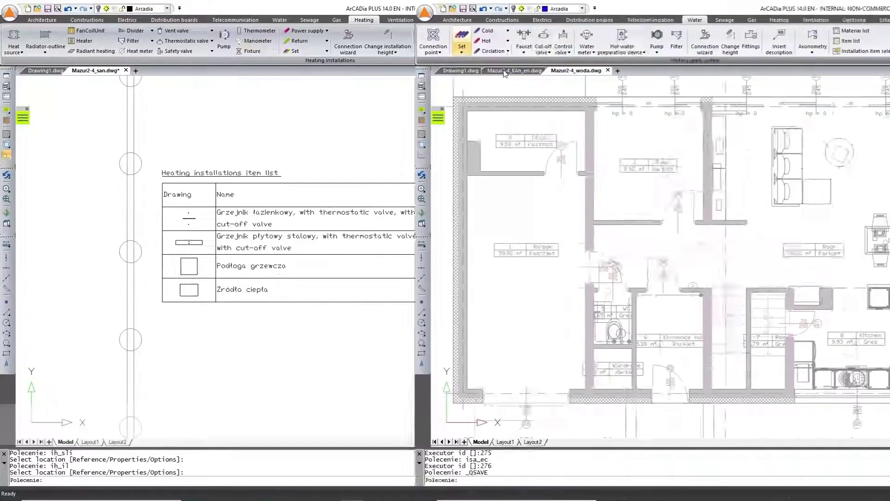
click(510, 71)
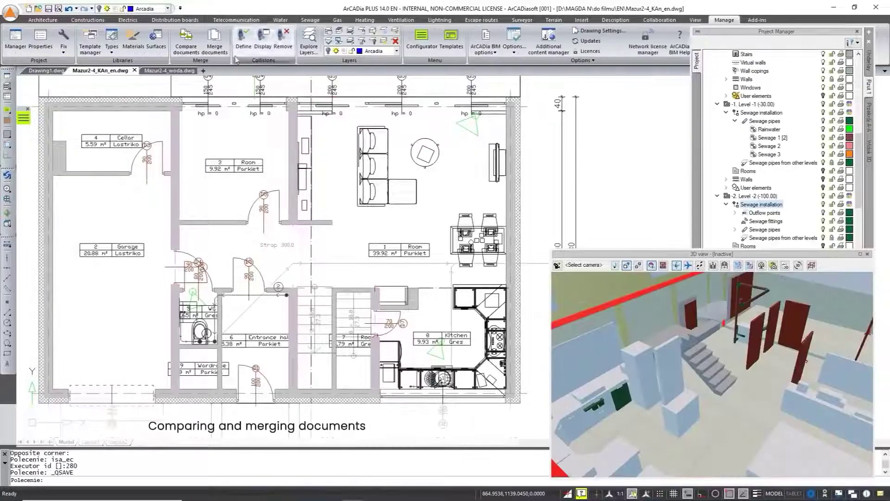
Merge Mazur2-4_woda into the sewage drawing, then define sewage versus water supply collision checking
click(214, 40)
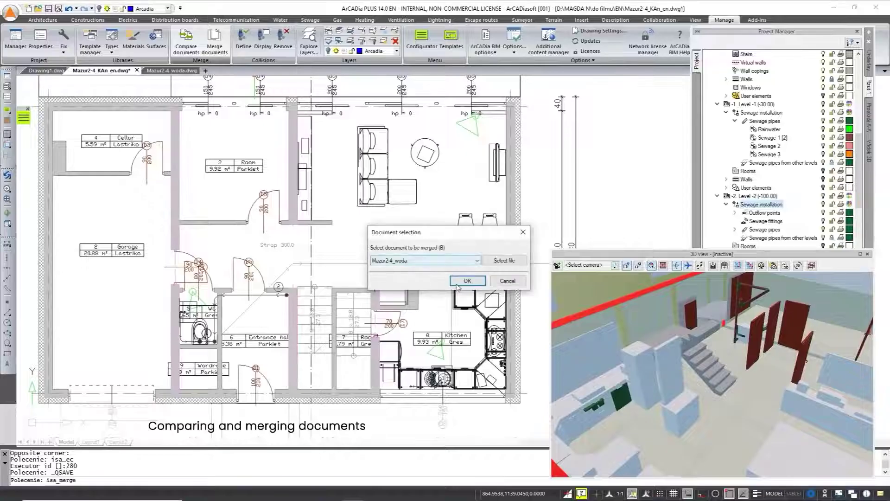
click(466, 281)
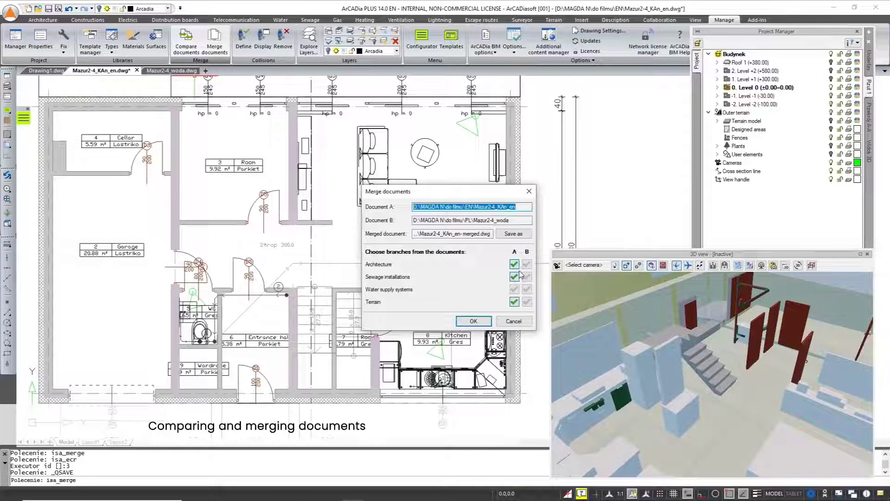
click(481, 323)
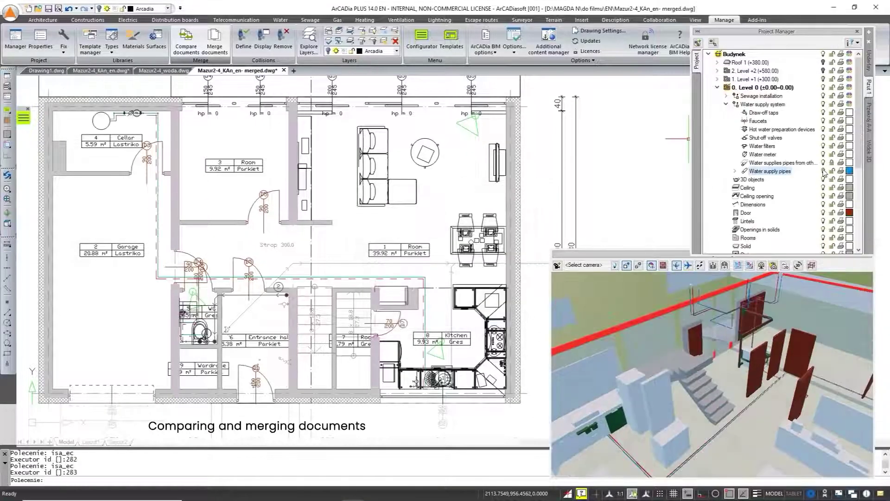
click(244, 41)
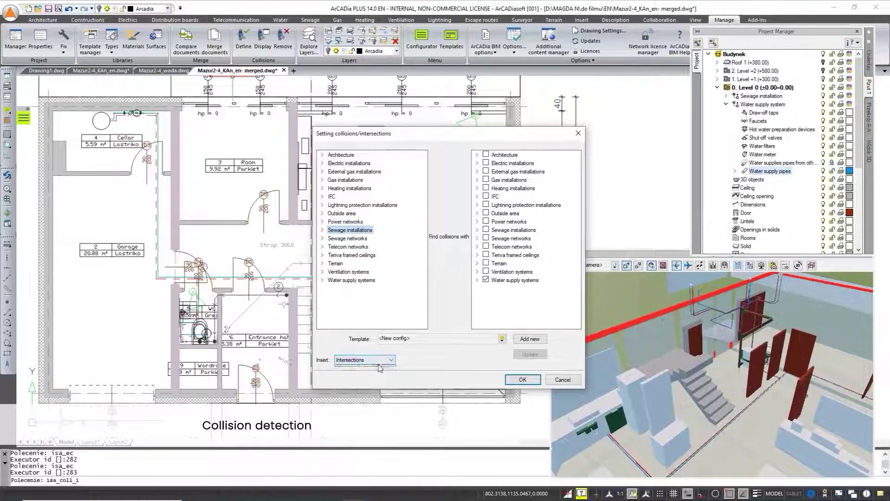
Run the sewage-versus-water-supply check and display the seven-collision report, moving it aside
key(Return)
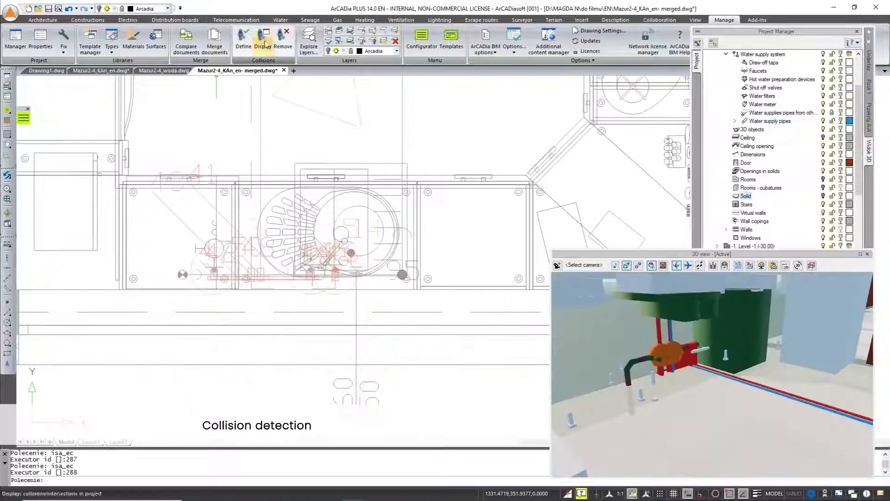
click(263, 41)
drag(439, 165, 468, 121)
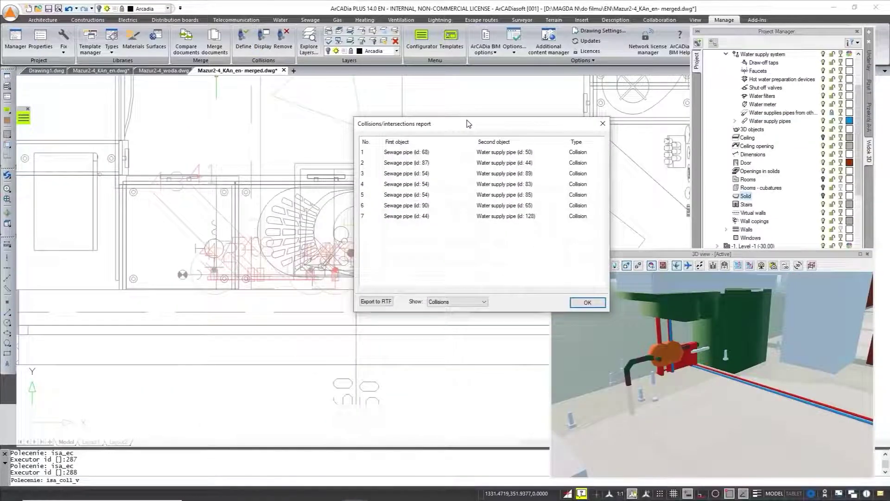